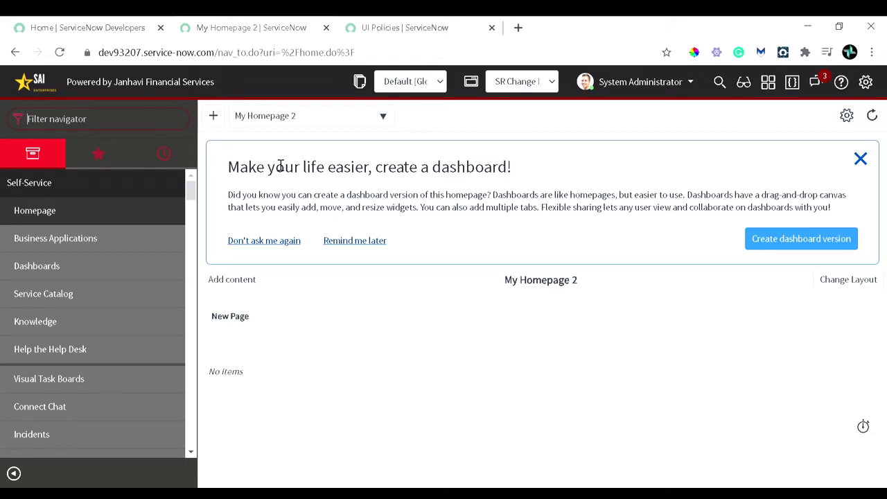
Step: Filter the application navigator by "ui pol" to locate the UI Policies module under System UI
click(74, 118)
text(ui policy)
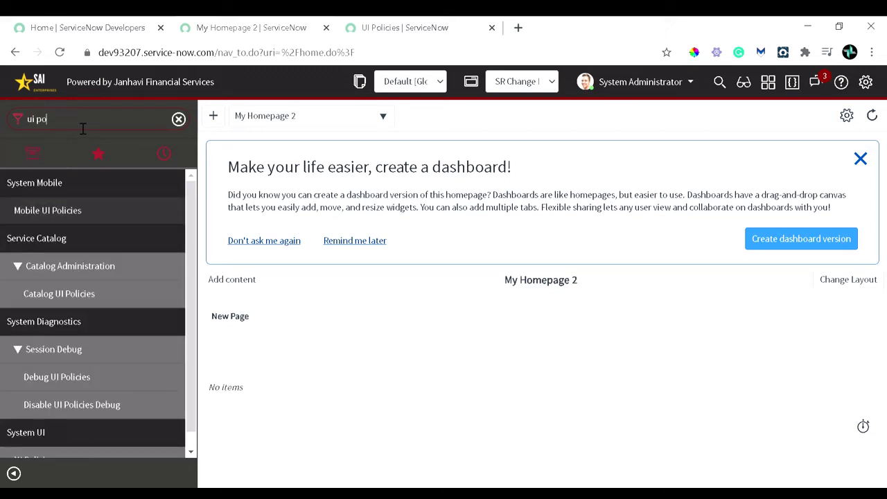
key(BackSpace)
key(BackSpace)
key(BackSpace)
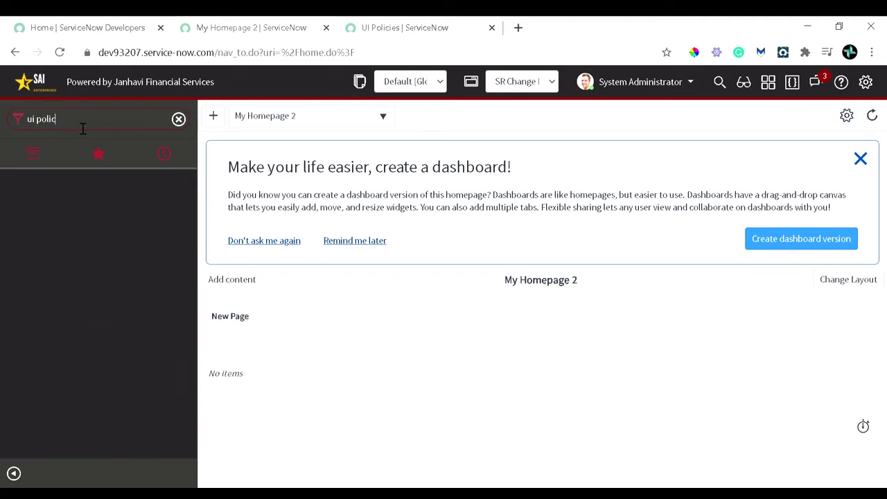
scroll(73, 303, down, 1)
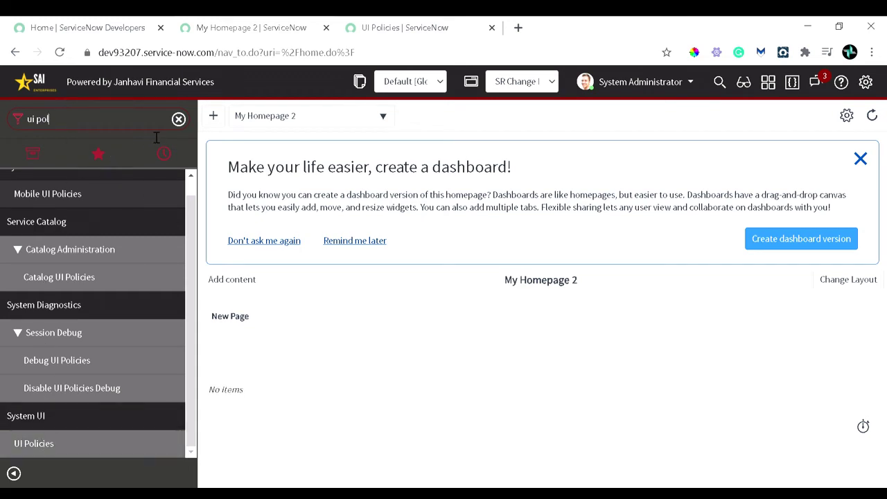
Step: Clear the navigator filter and open the incident table's list in a new tab with "incident.LIST"
click(179, 120)
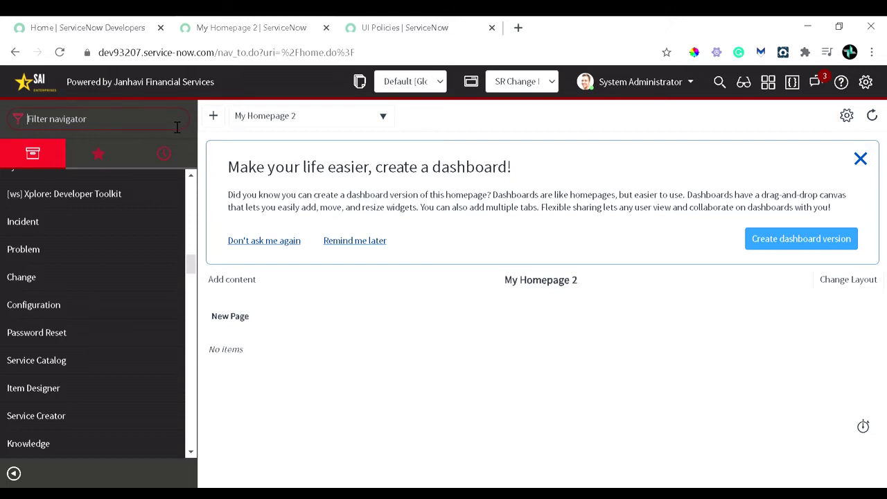
text(in)
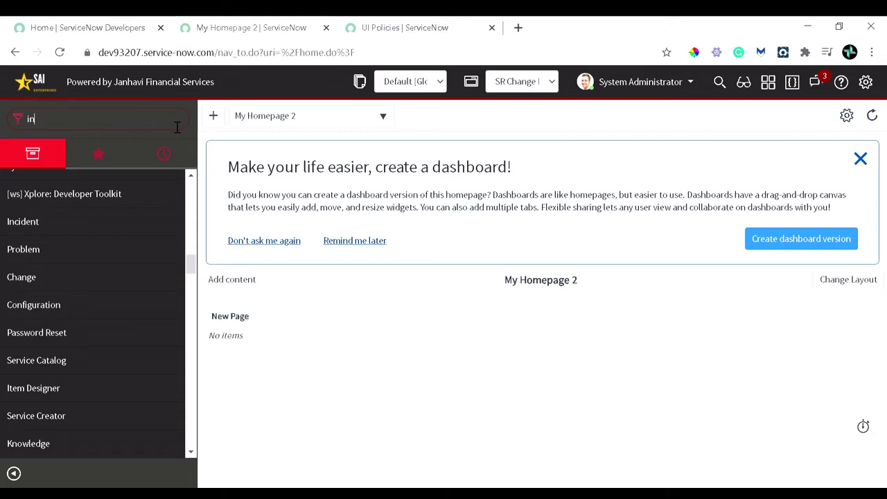
text(cident)
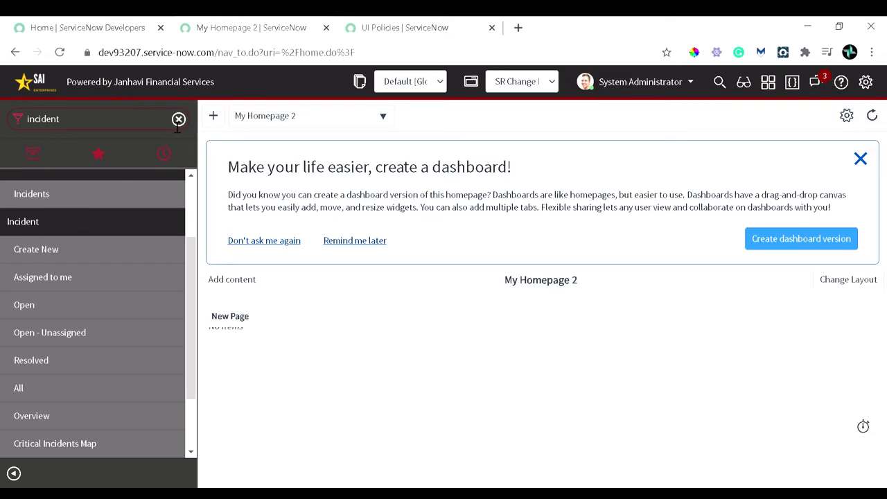
text(.)
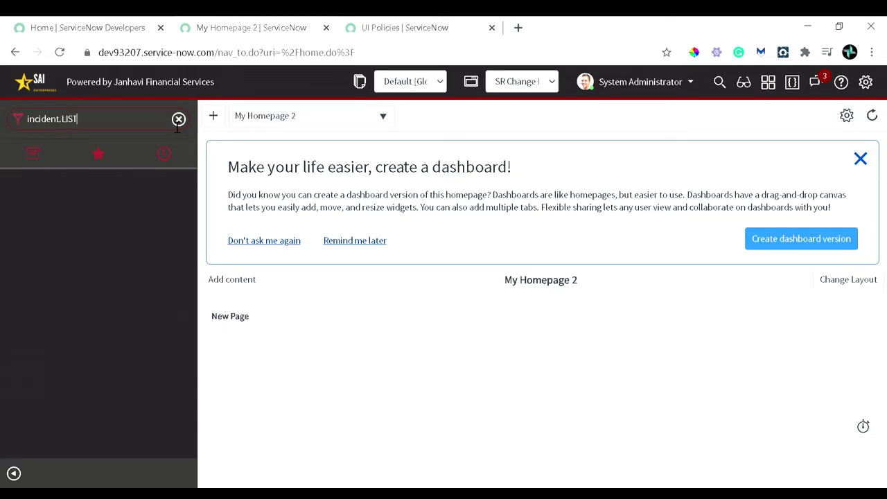
text(LIST)
key(Return)
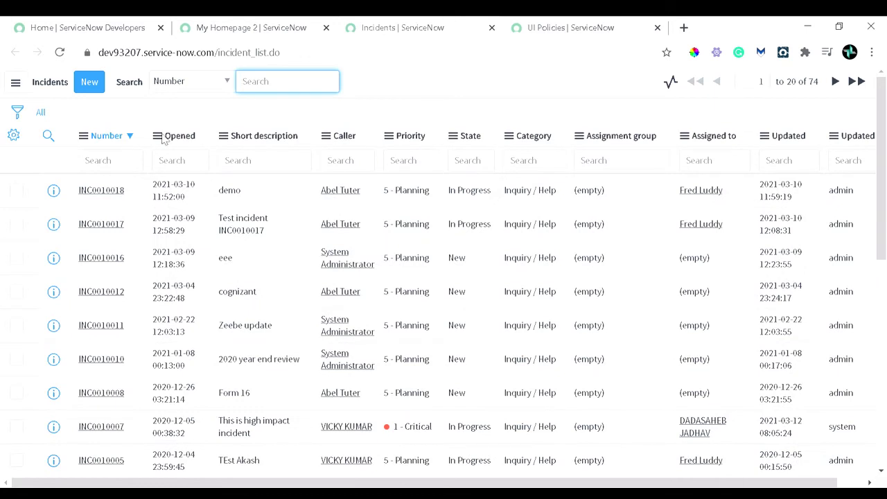
Step: Open the UI Policies configured for the Incident table from the incident list
click(159, 137)
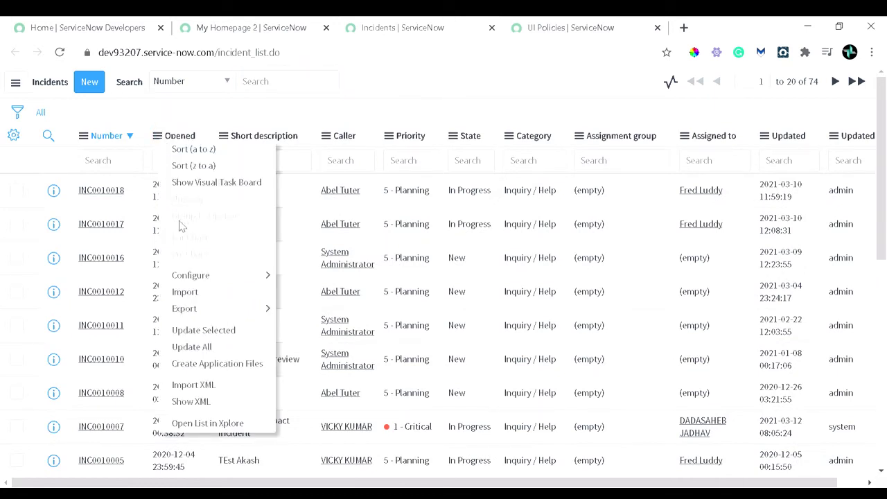
mouse_move(188, 278)
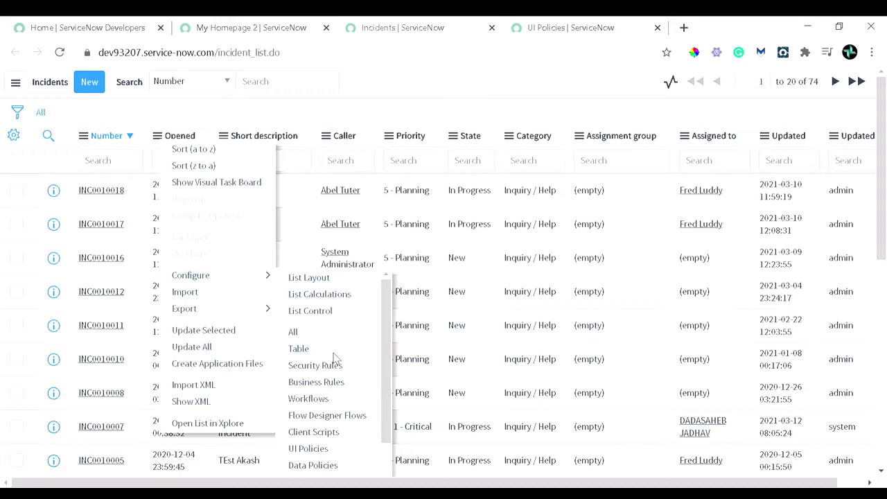
scroll(331, 359, down, 1)
click(307, 409)
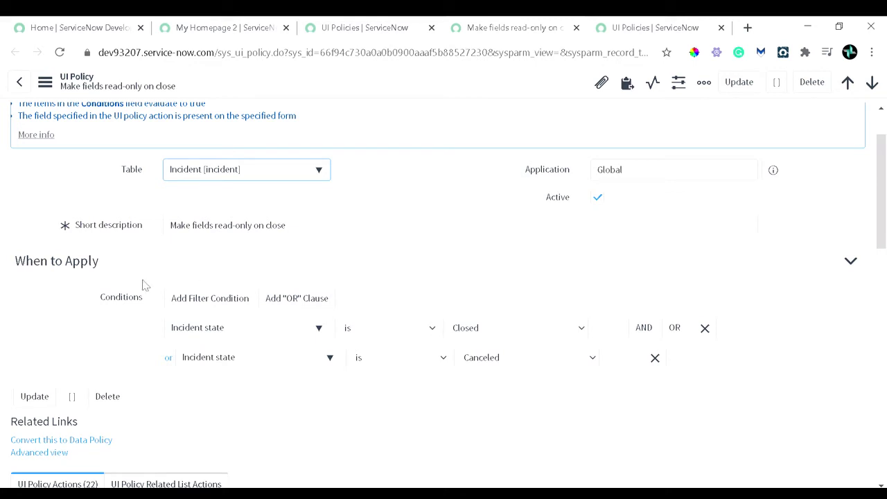
Step: Examine the "When to Apply" conditions and the UI policy actions of the "Make fields read-only on close" policy
drag(113, 271, 24, 273)
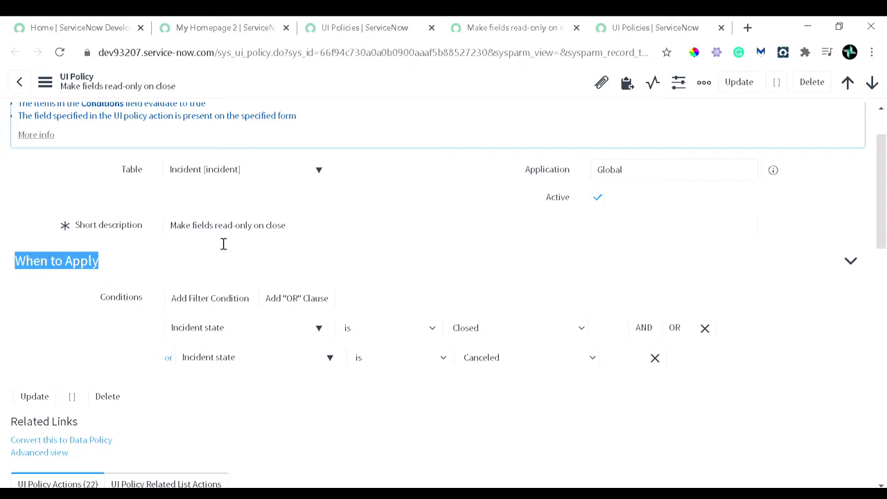
scroll(217, 243, down, 2)
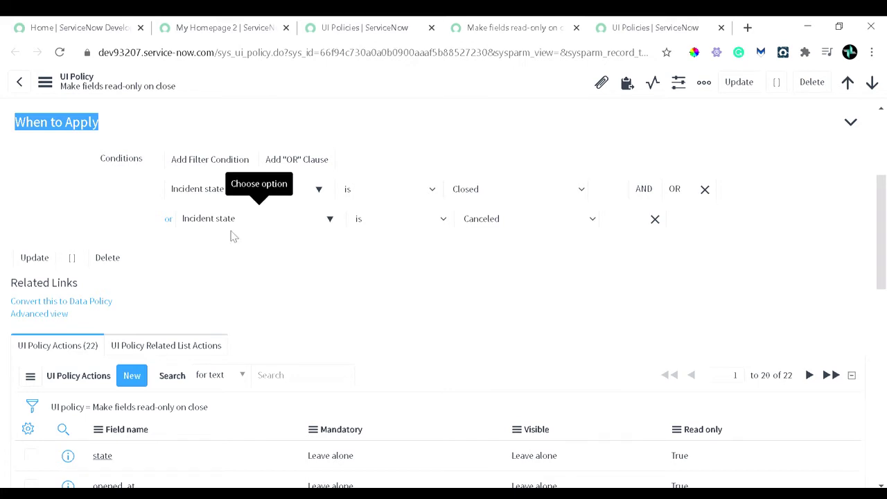
scroll(233, 242, down, 1)
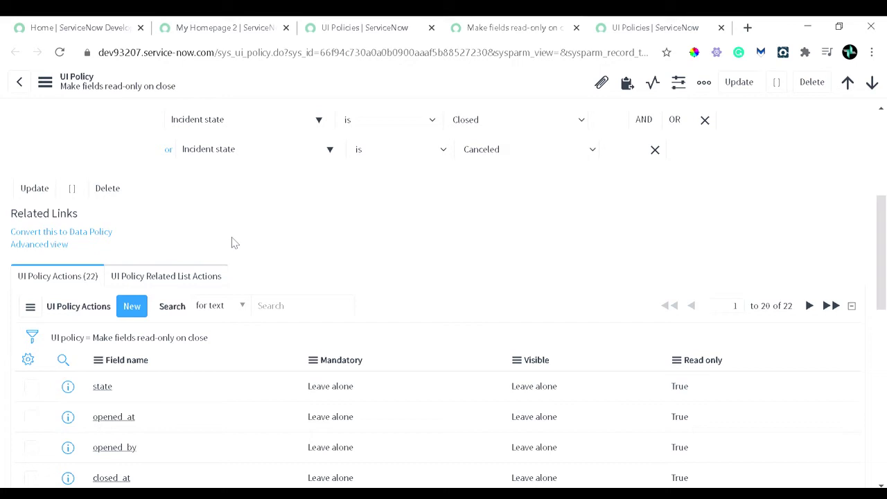
scroll(233, 243, down, 1)
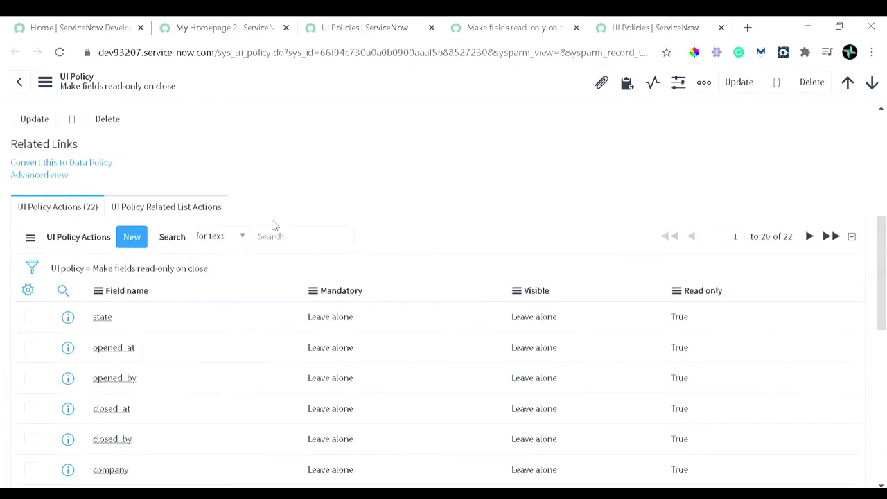
scroll(443, 257, down, 1)
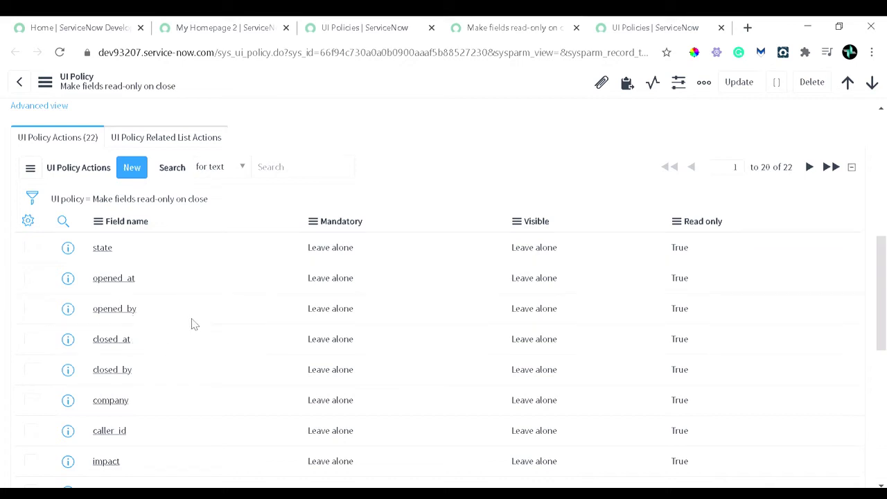
scroll(196, 319, down, 3)
scroll(197, 316, down, 2)
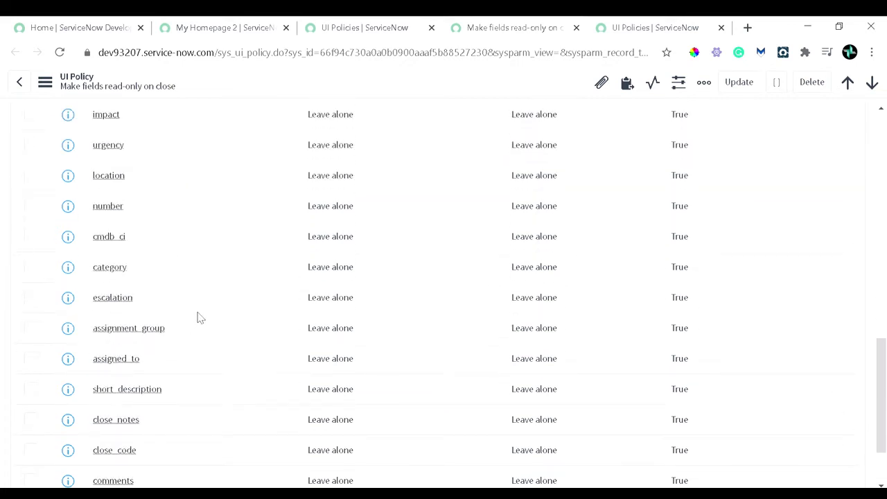
scroll(198, 316, down, 1)
scroll(198, 316, up, 3)
scroll(197, 317, up, 3)
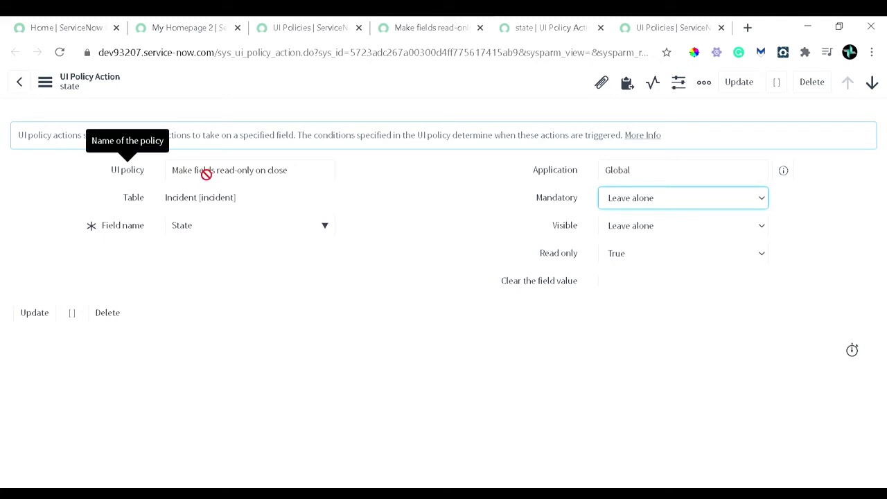
Step: Examine the state UI policy action's policy name, selectable field names, and Mandatory and Visible settings without changing them
drag(173, 171, 297, 176)
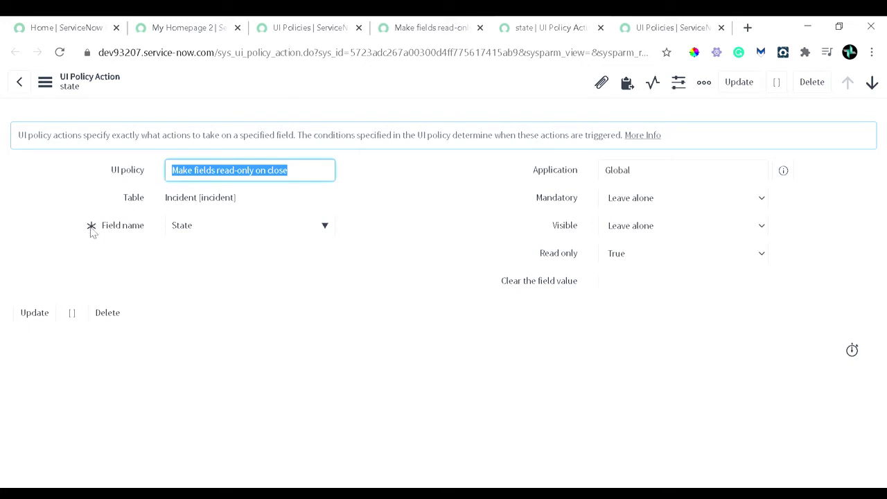
click(217, 233)
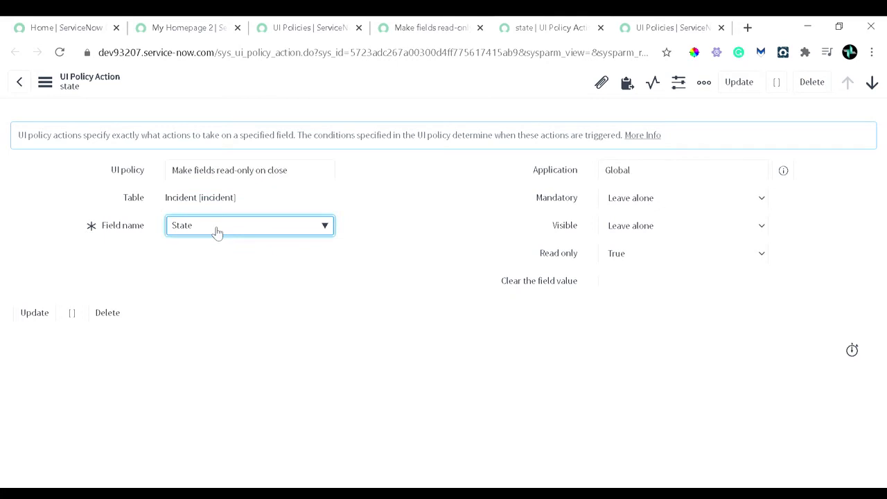
click(217, 233)
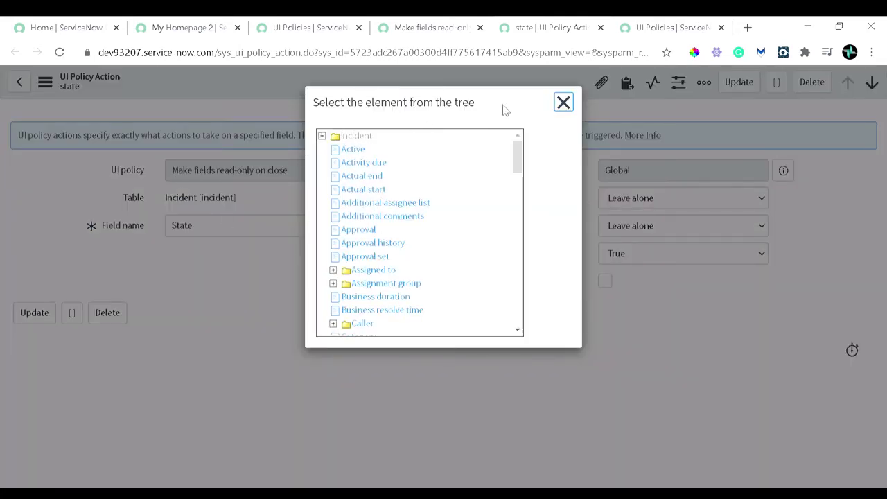
click(563, 102)
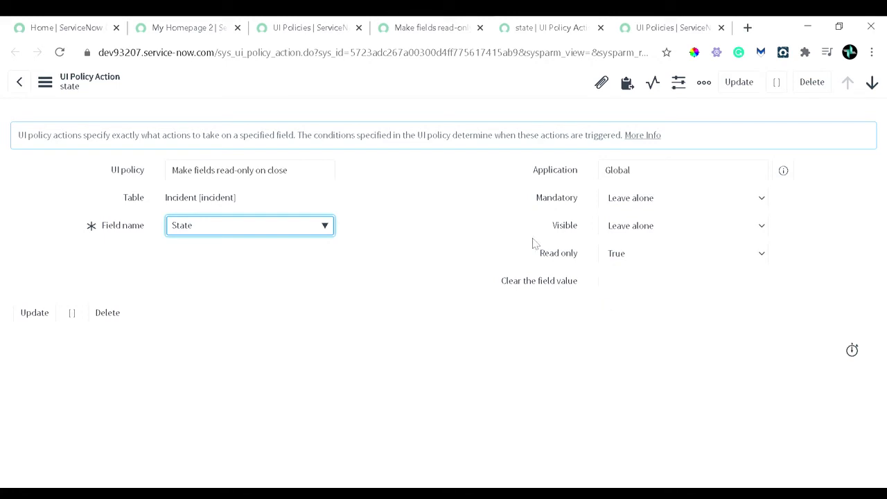
mouse_move(542, 207)
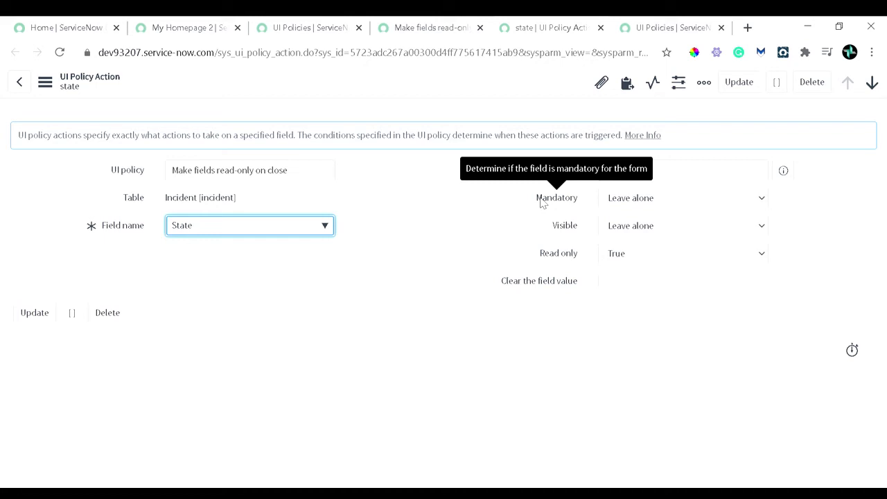
mouse_move(554, 232)
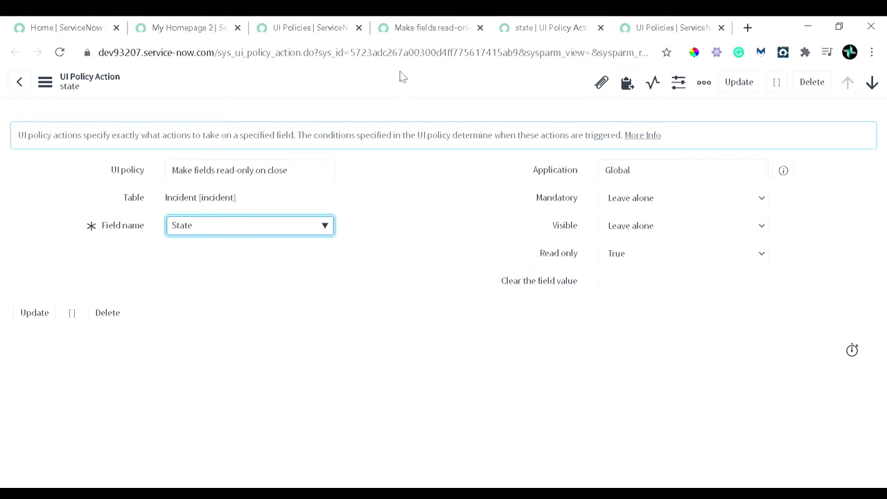
Step: Open the "Make assignment group mandatory" policy in a new tab from the incident UI Policies list
click(320, 34)
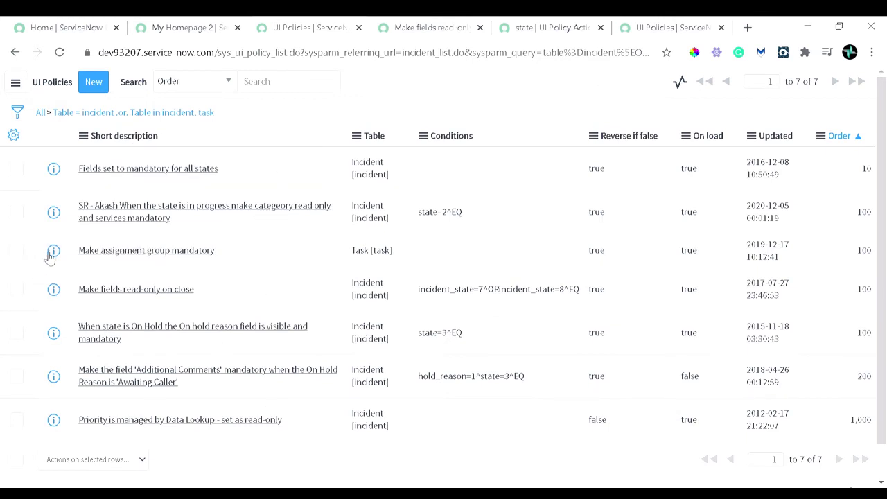
middle_click(80, 252)
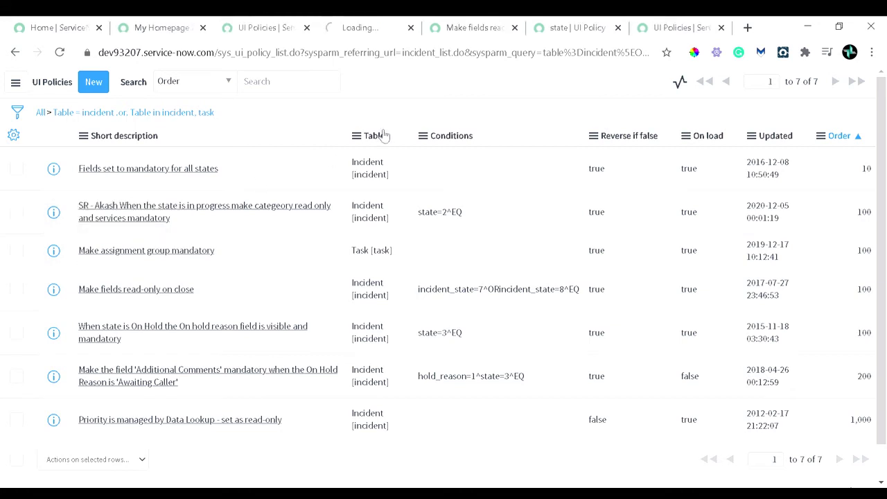
click(374, 28)
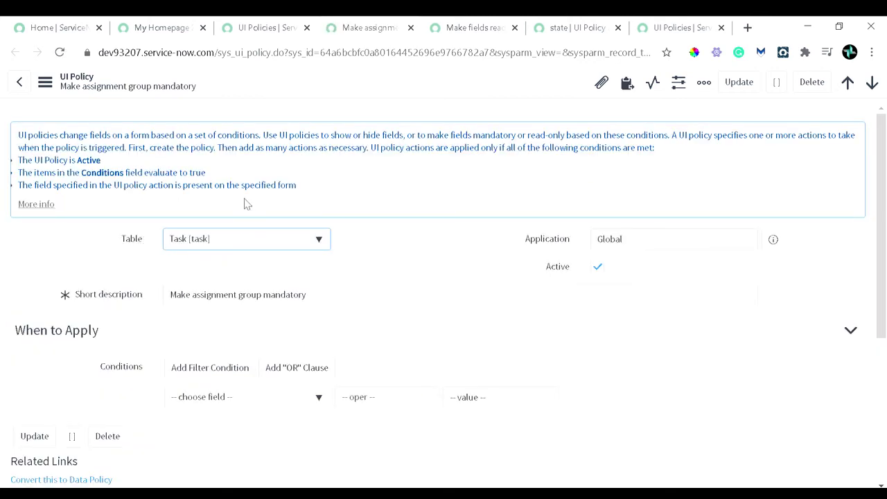
Step: Check the table of the "Make assignment group mandatory" policy in the list and review the policy's conditions and actions
click(256, 29)
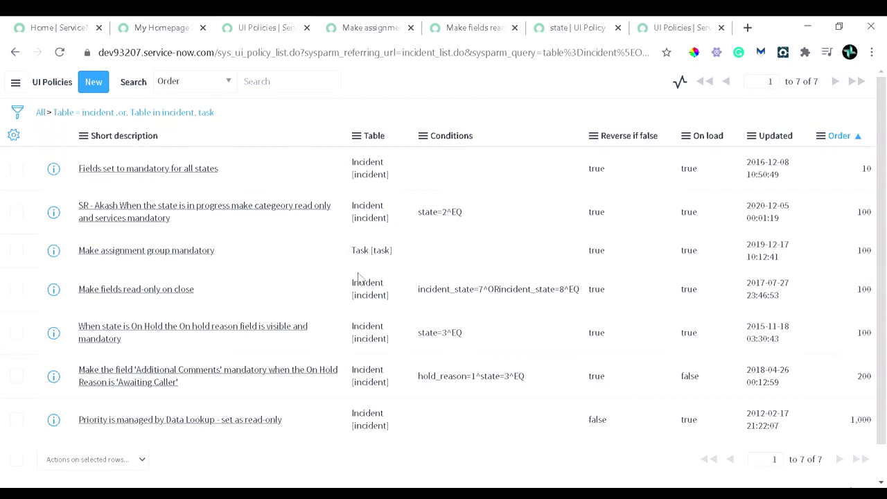
drag(339, 250, 416, 257)
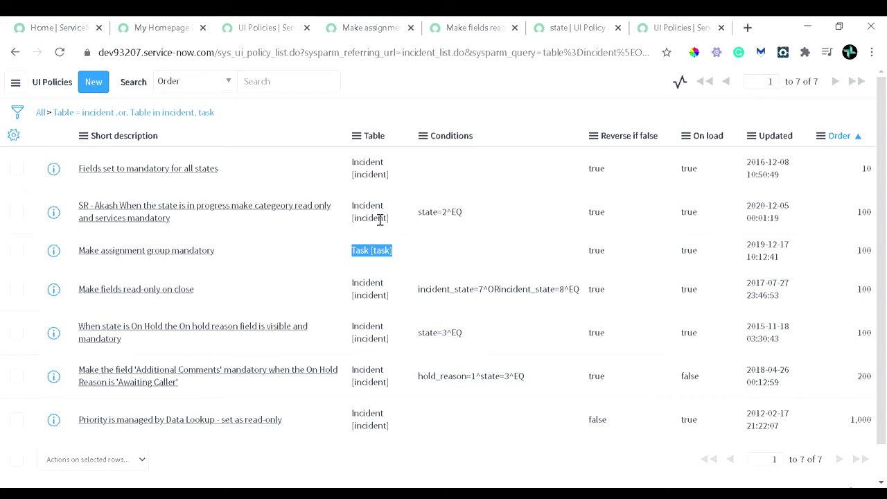
click(352, 28)
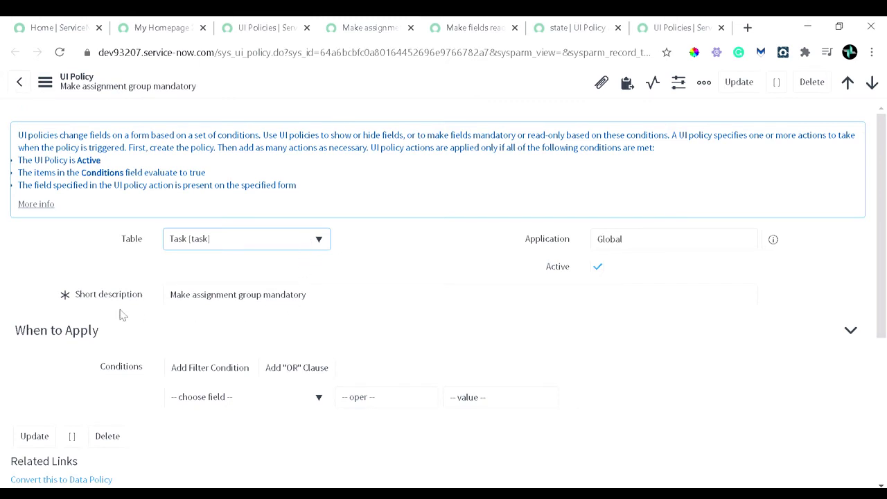
click(175, 305)
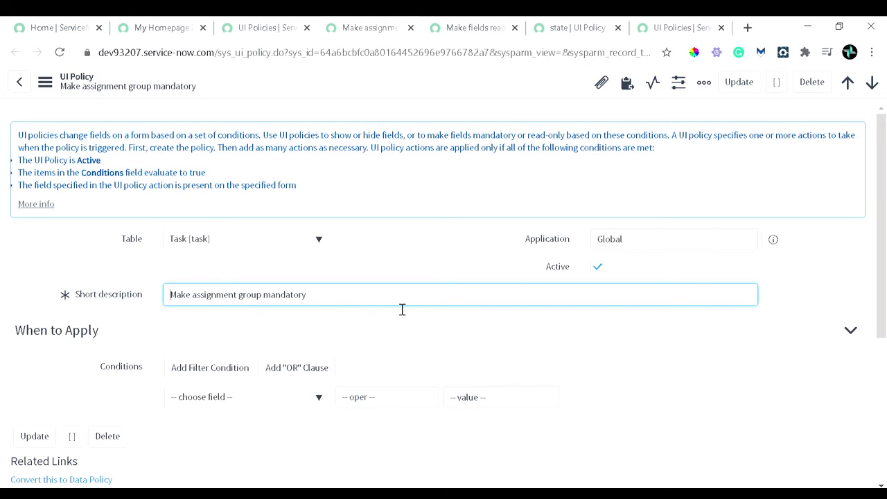
scroll(402, 310, down, 1)
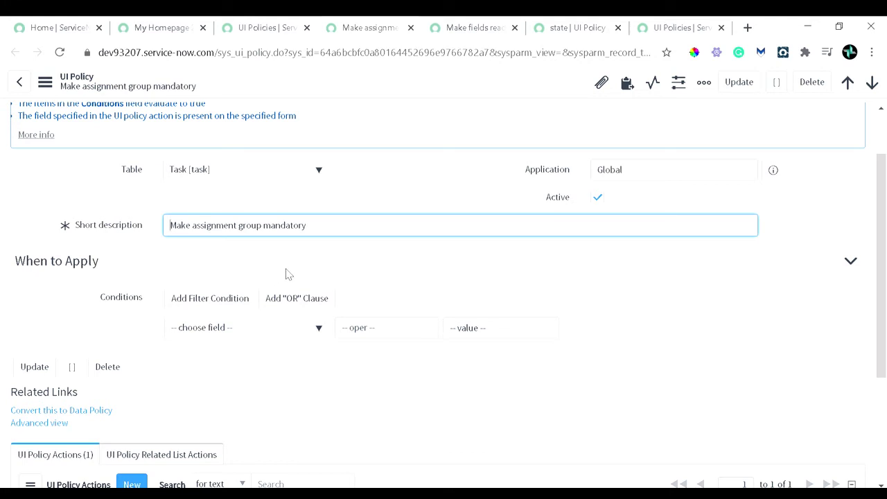
scroll(287, 274, down, 3)
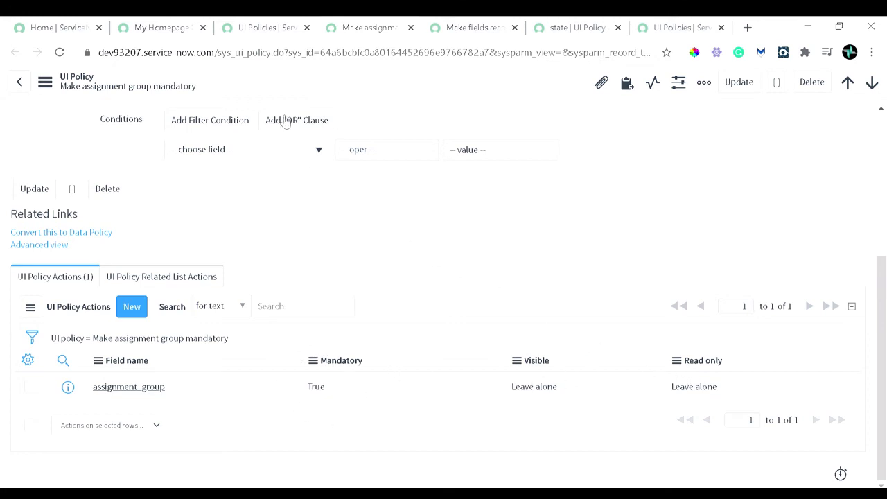
Step: Return to the incident UI Policies list and expand its filter conditions
click(262, 38)
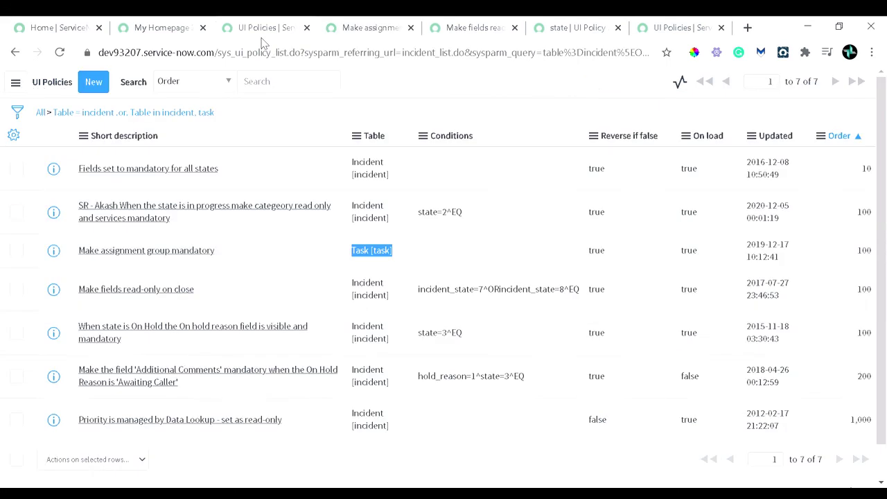
click(26, 118)
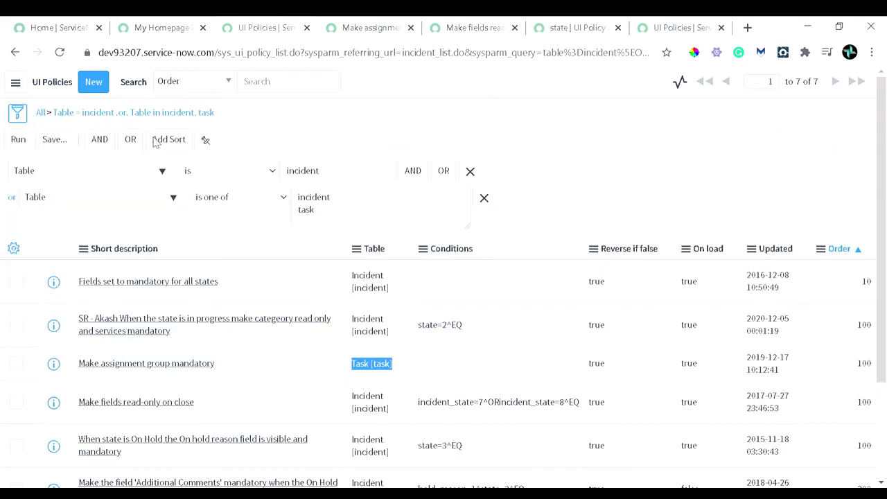
Step: Filter the UI Policies list to Table is incident and Run scripts is true, removing the alternative incident-or-task condition
click(490, 208)
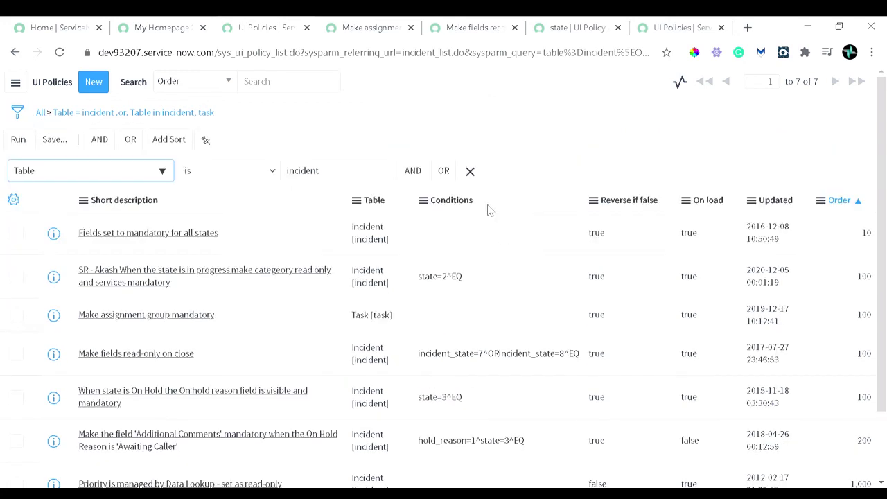
click(419, 178)
click(123, 221)
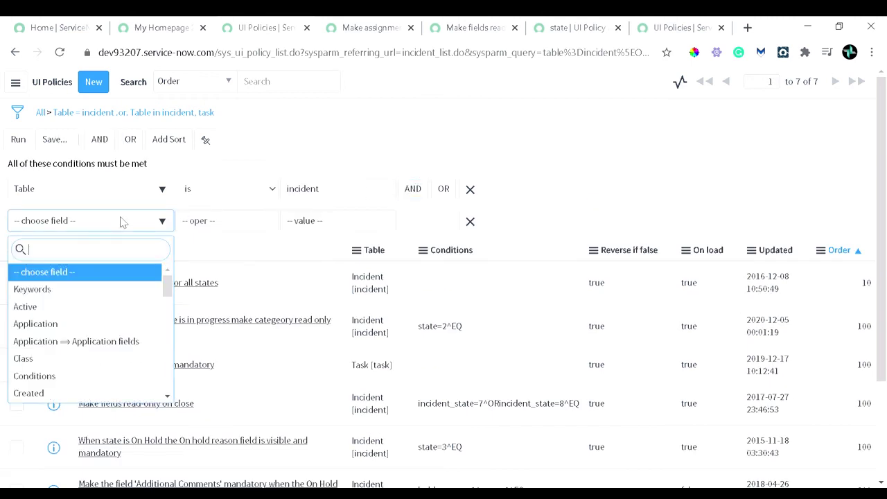
text(ru)
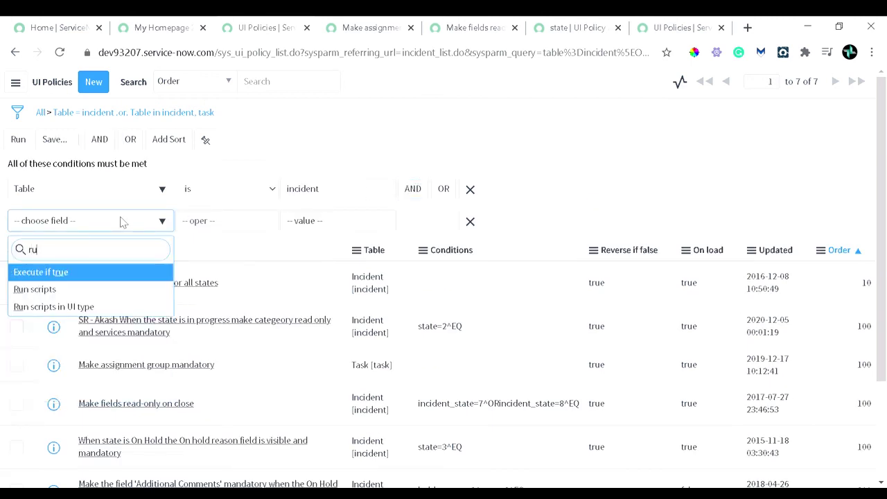
click(113, 289)
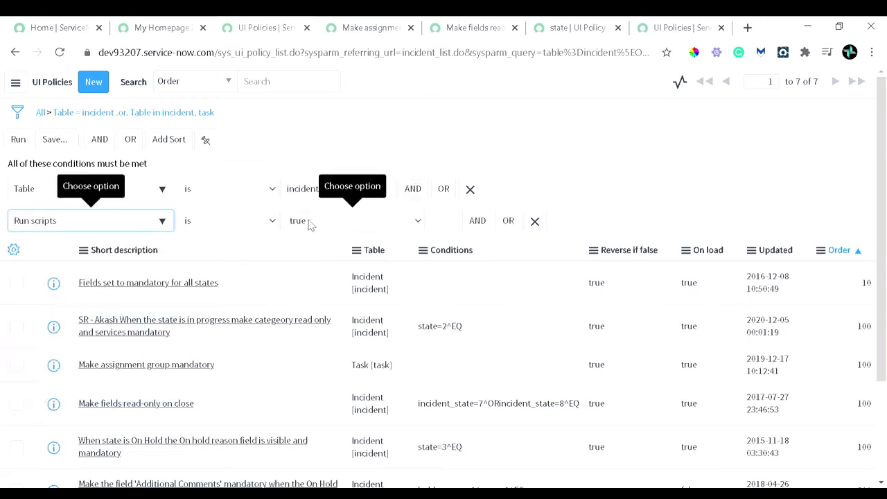
click(17, 143)
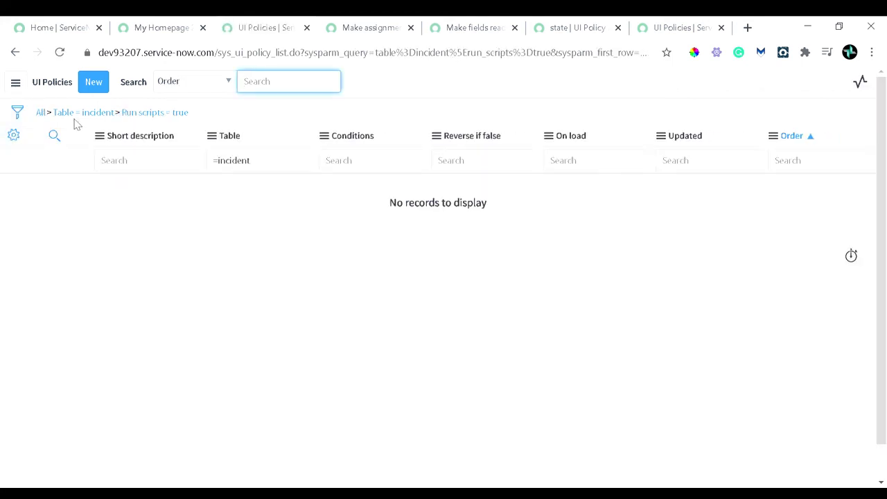
Step: Remove the Table condition from the list filter and open the "Shown basic auth user and password if Use basic auth is true" policy in a new tab
click(52, 113)
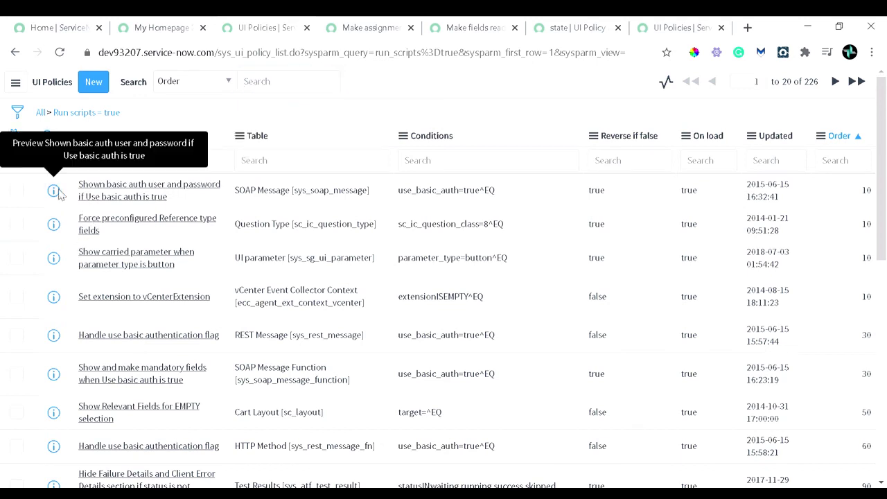
middle_click(82, 198)
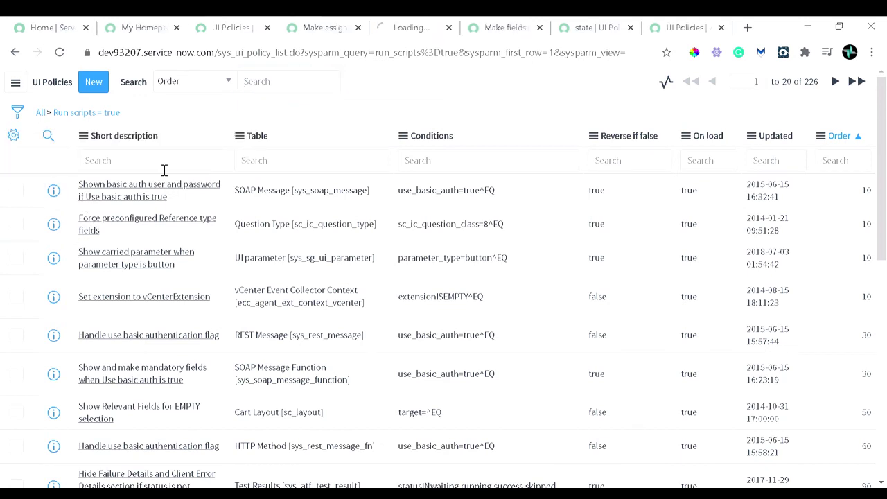
click(385, 29)
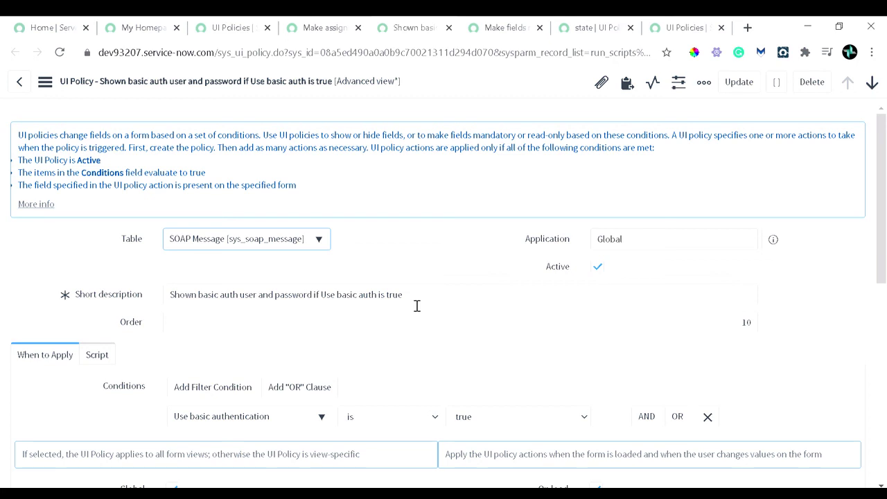
Step: Review the basic auth policy's conditions and its Global, On load, Reverse if false and Inherit settings
scroll(419, 299, down, 1)
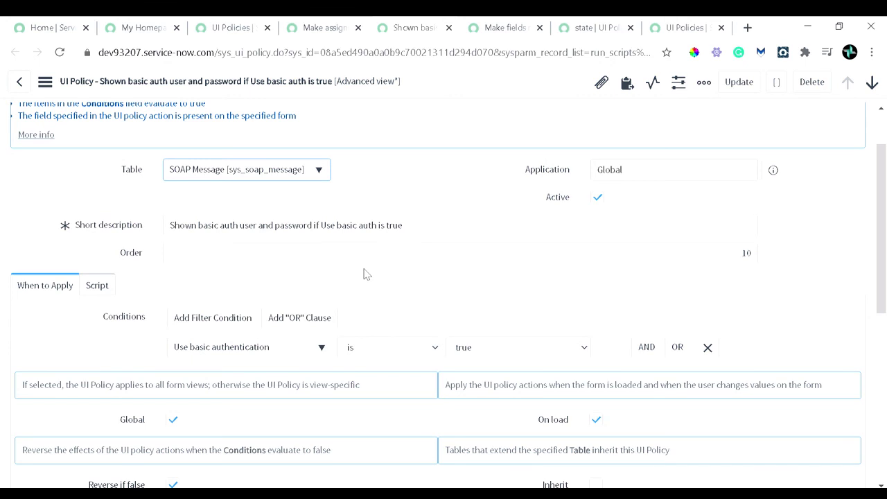
scroll(363, 274, down, 2)
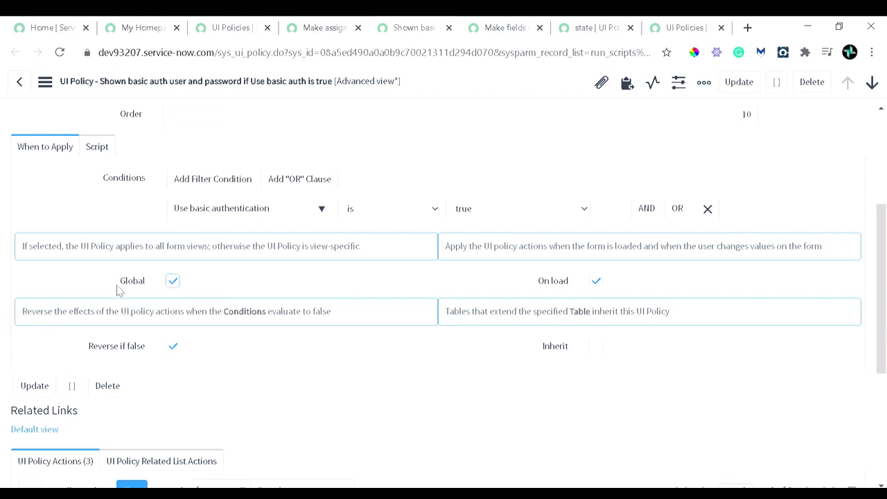
scroll(132, 291, up, 1)
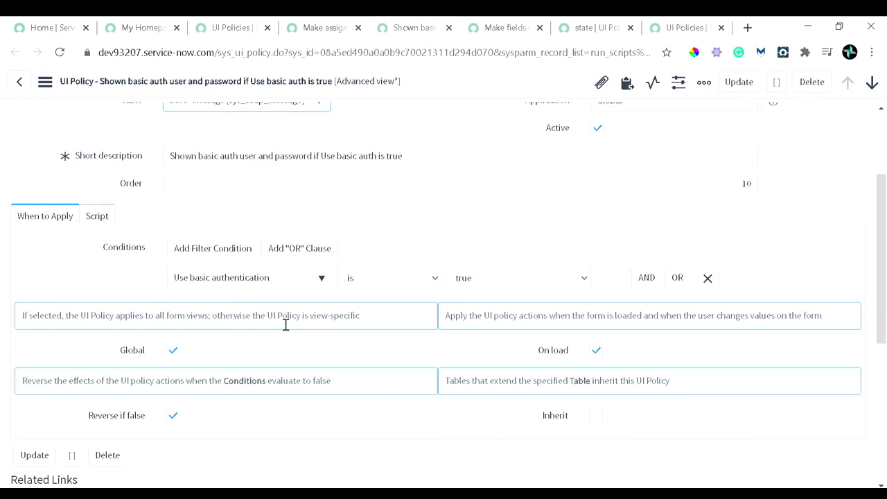
scroll(285, 325, down, 1)
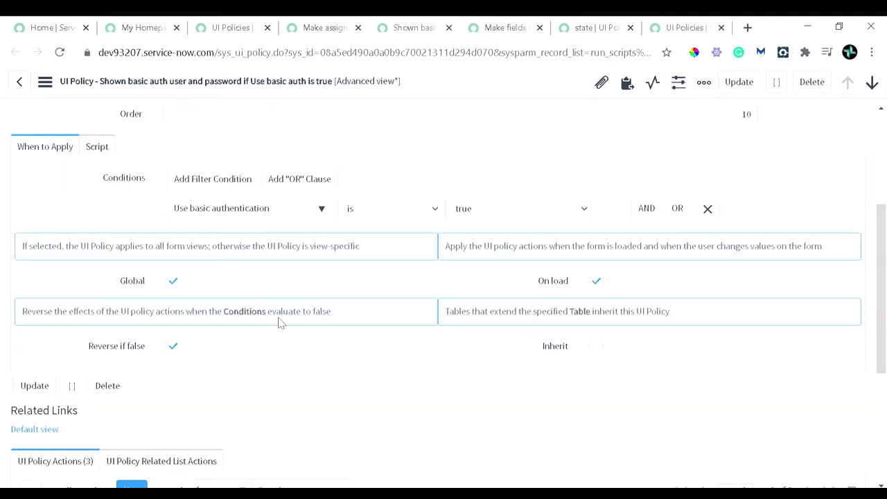
Step: Show the policy's script settings and switch Run scripts off and back on to compare the available fields
click(98, 149)
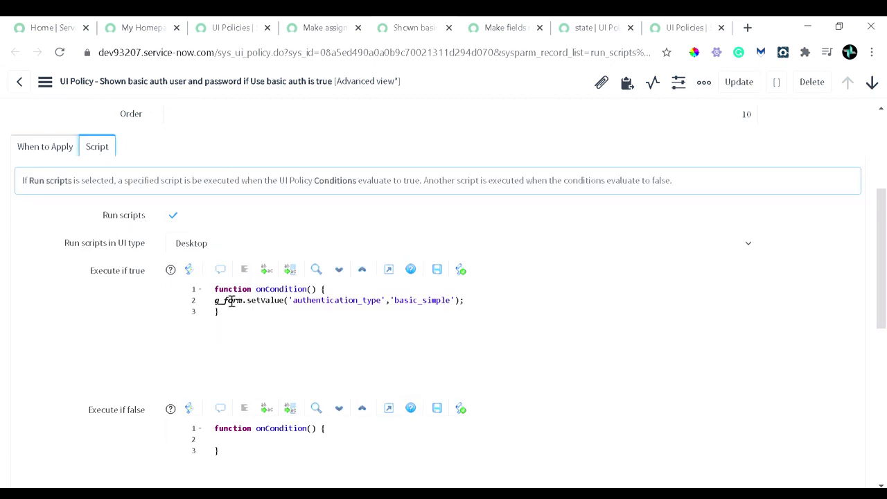
click(173, 215)
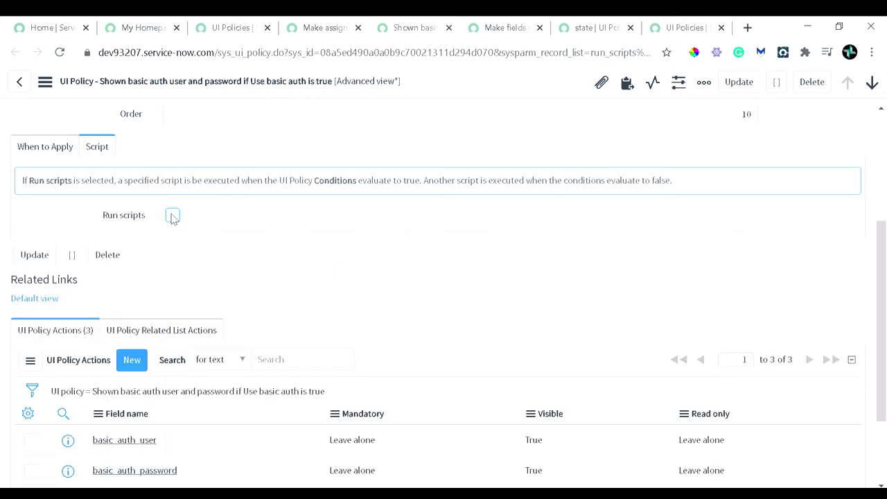
click(173, 216)
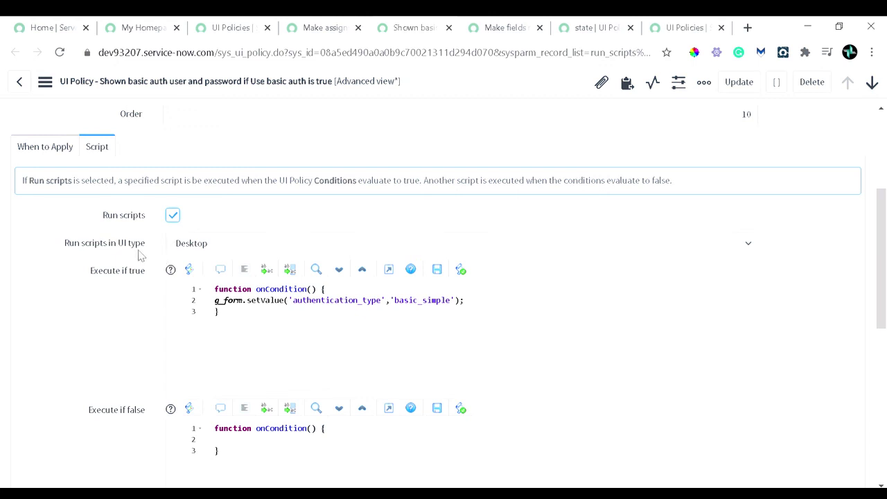
Step: Examine the Run scripts in UI type setting and the Execute if true and Execute if false scripts without changing them
click(196, 251)
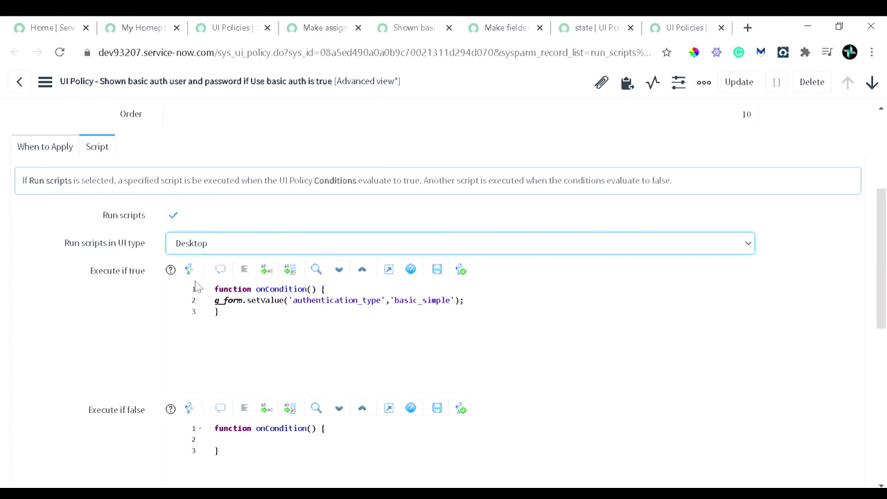
click(84, 307)
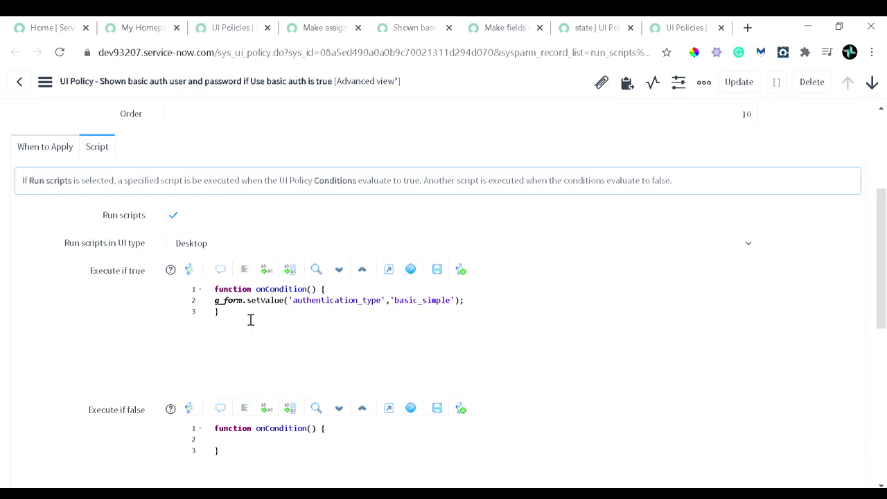
click(223, 303)
scroll(220, 300, down, 1)
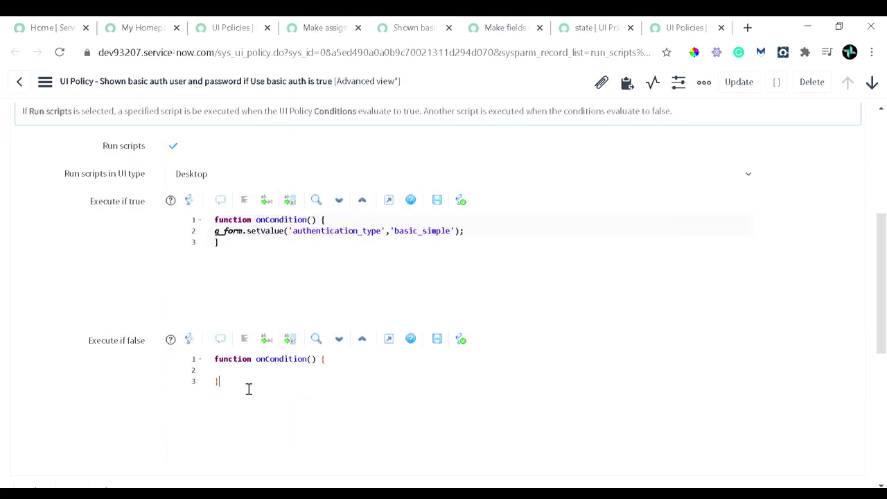
click(222, 369)
click(222, 257)
scroll(222, 257, down, 1)
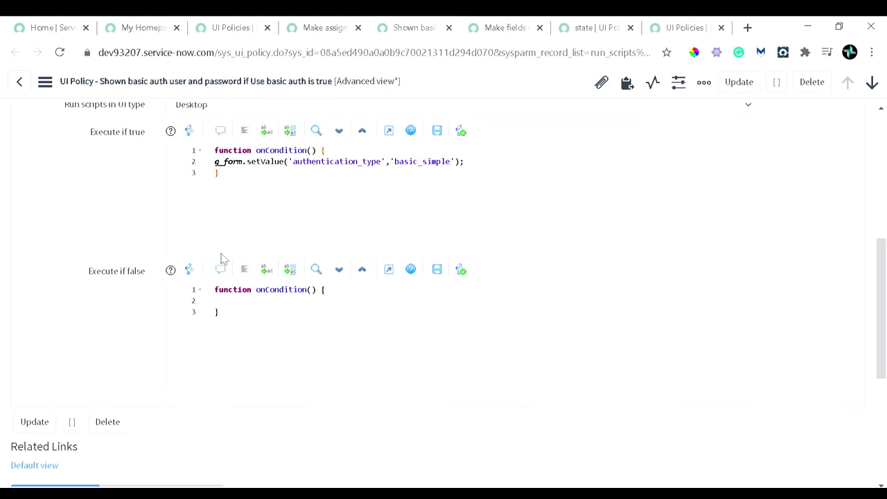
scroll(223, 258, up, 1)
scroll(222, 258, up, 1)
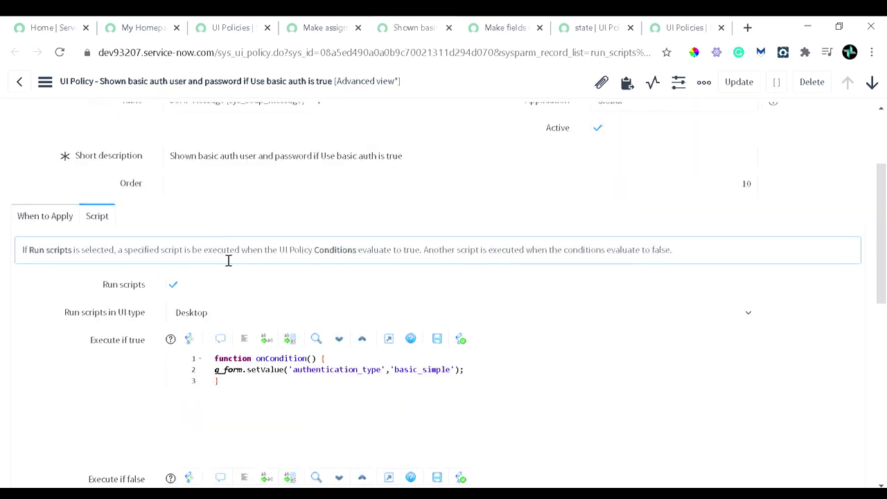